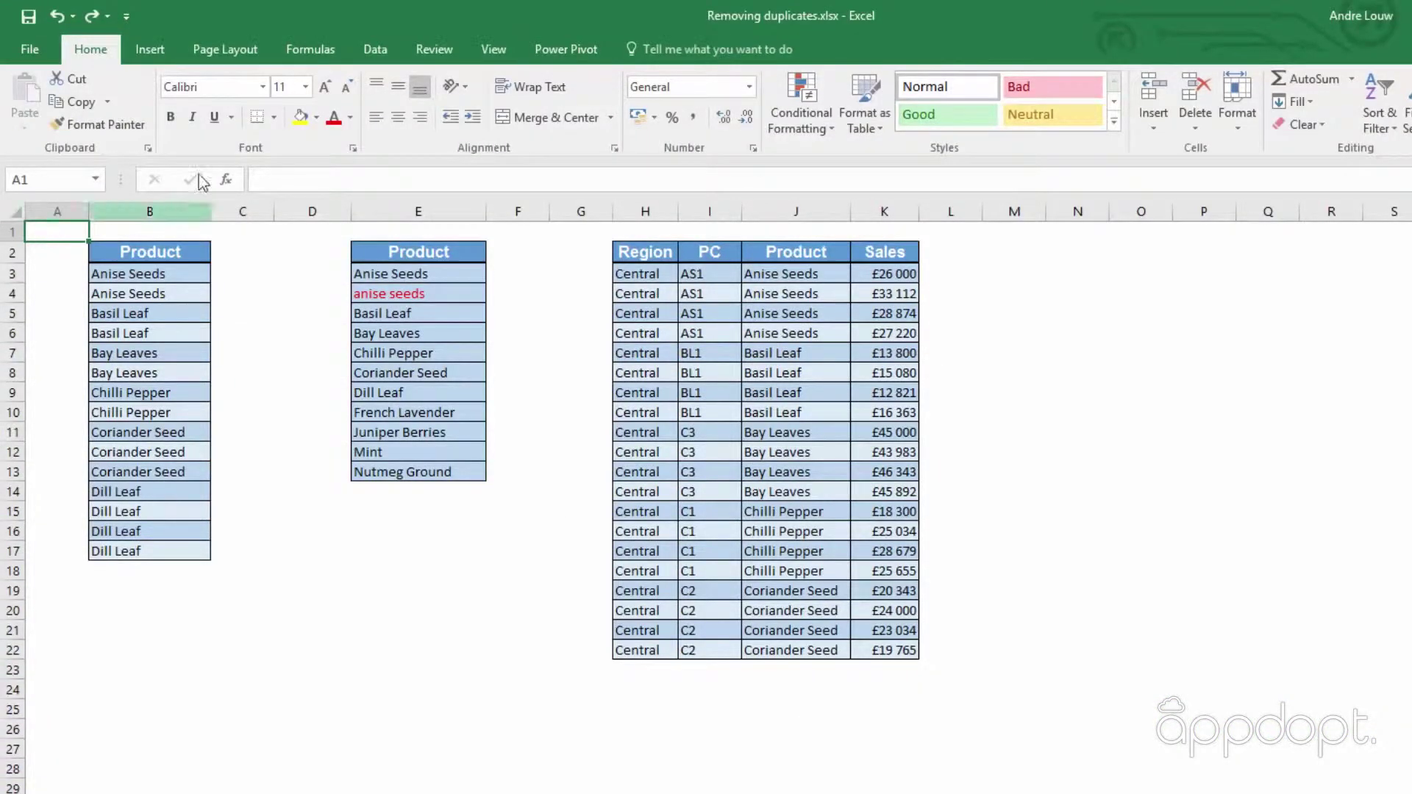
Switch the ribbon to the Data tab.
{"action": "left_click", "coordinate": [371, 51]}
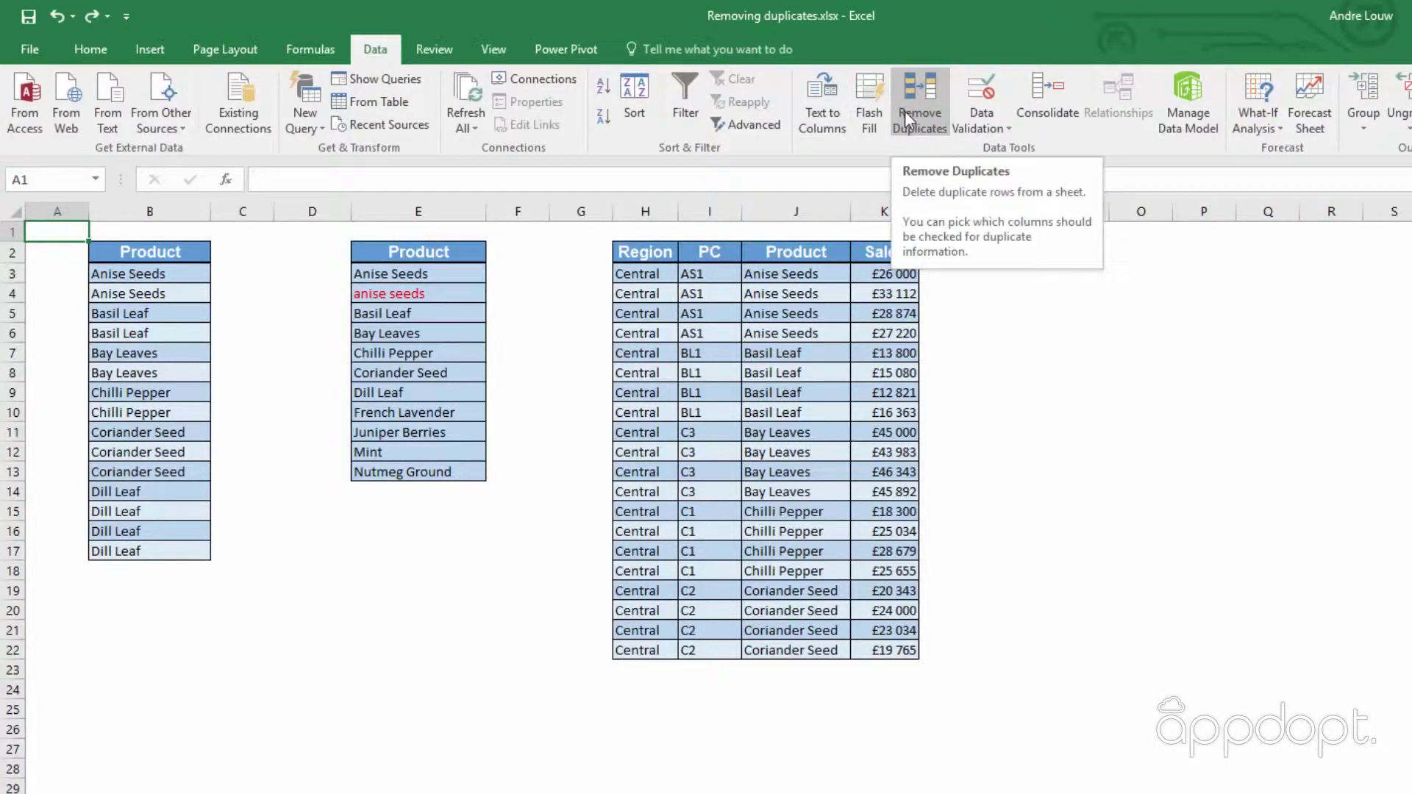
Remove duplicates from the first Product list (B2:B17), leaving six unique products.
{"action": "left_click_drag", "start_coordinate": [188, 253], "coordinate": [173, 546]}
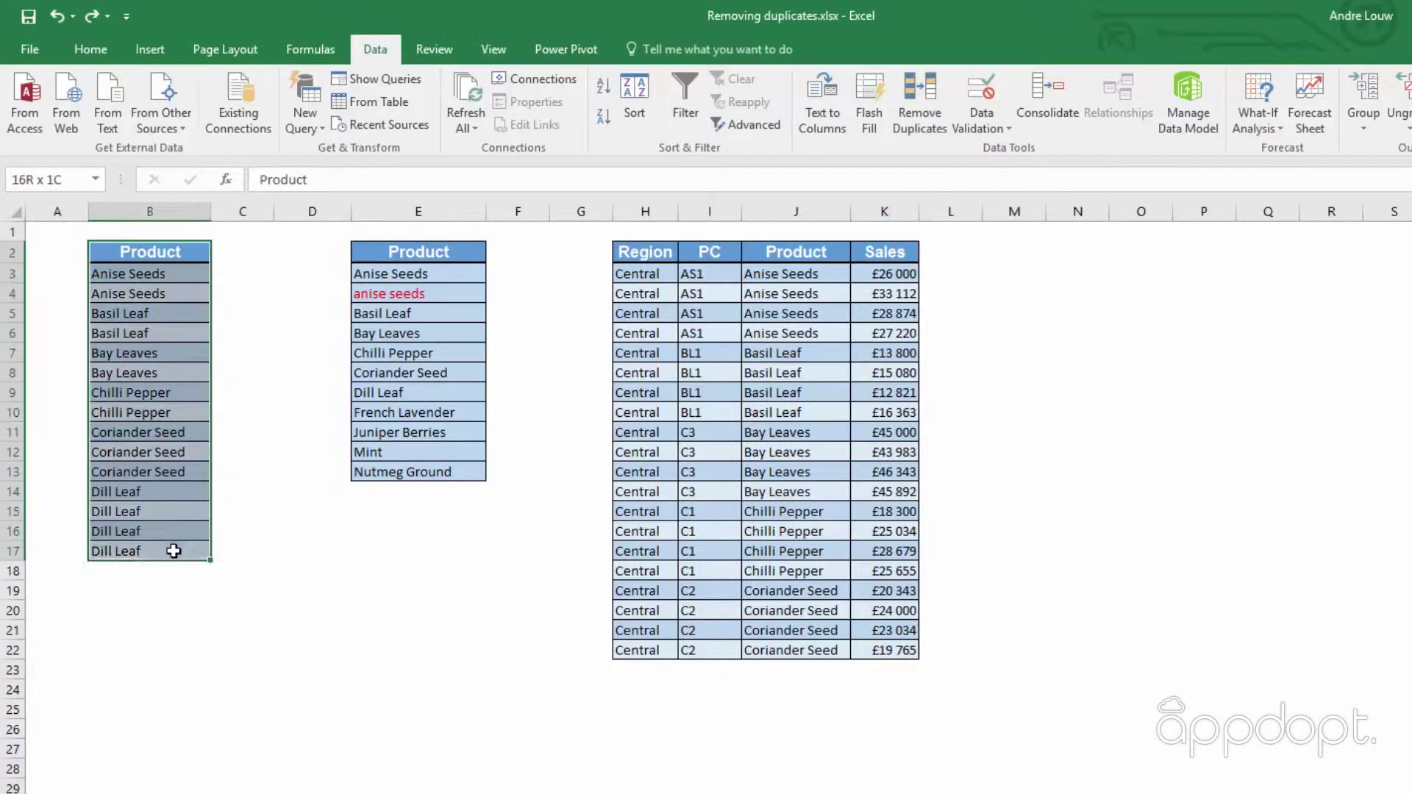
{"action": "left_click", "coordinate": [903, 91]}
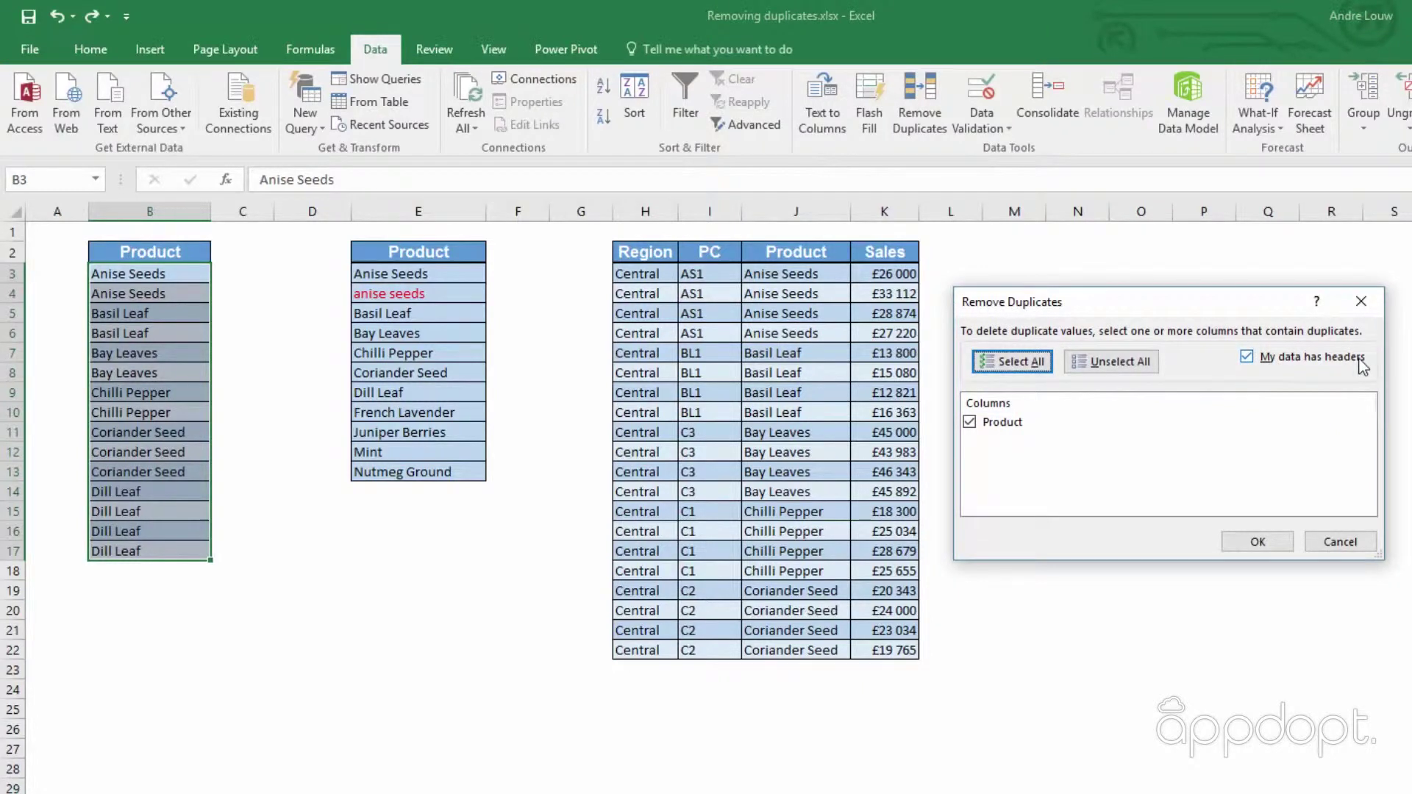
{"action": "left_click", "coordinate": [1258, 542]}
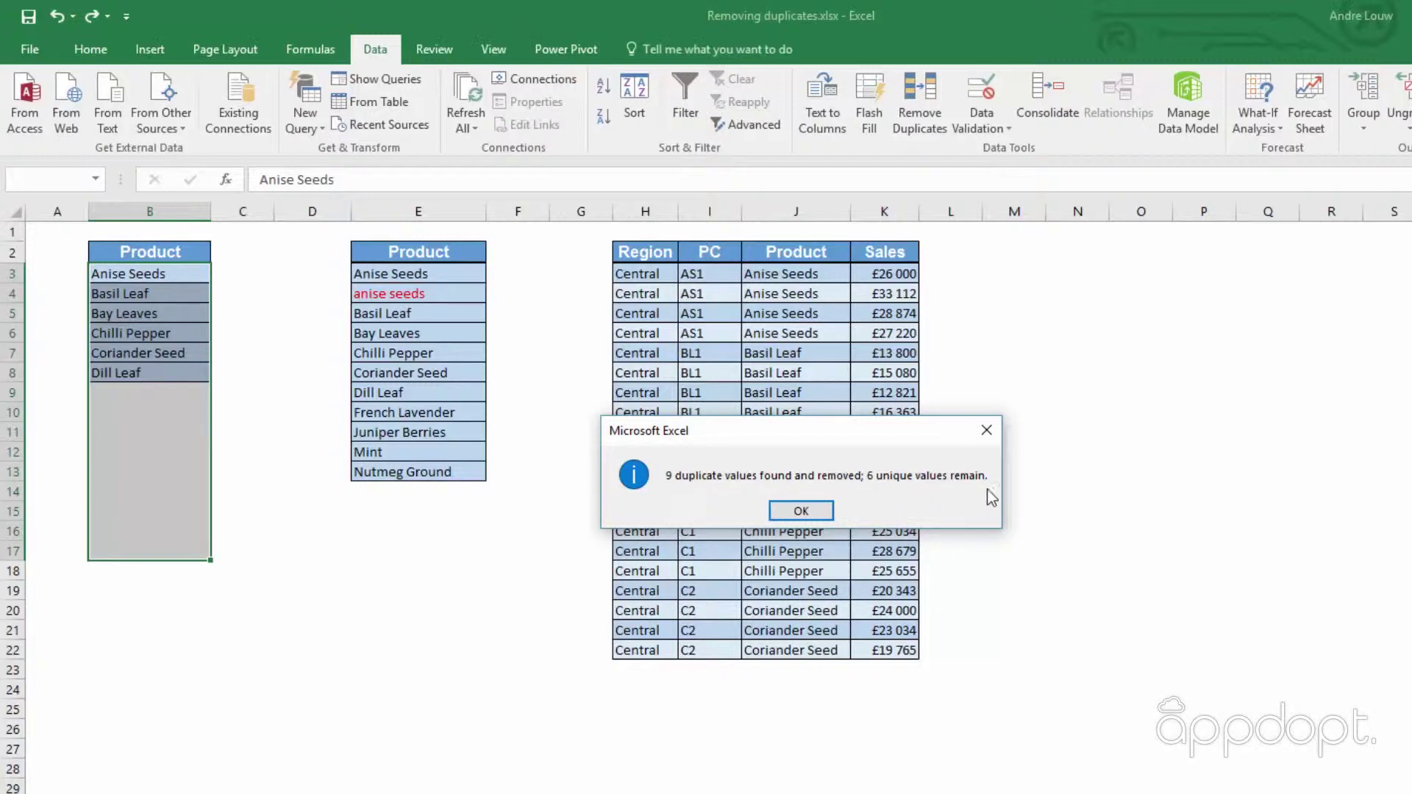
{"action": "left_click", "coordinate": [806, 512]}
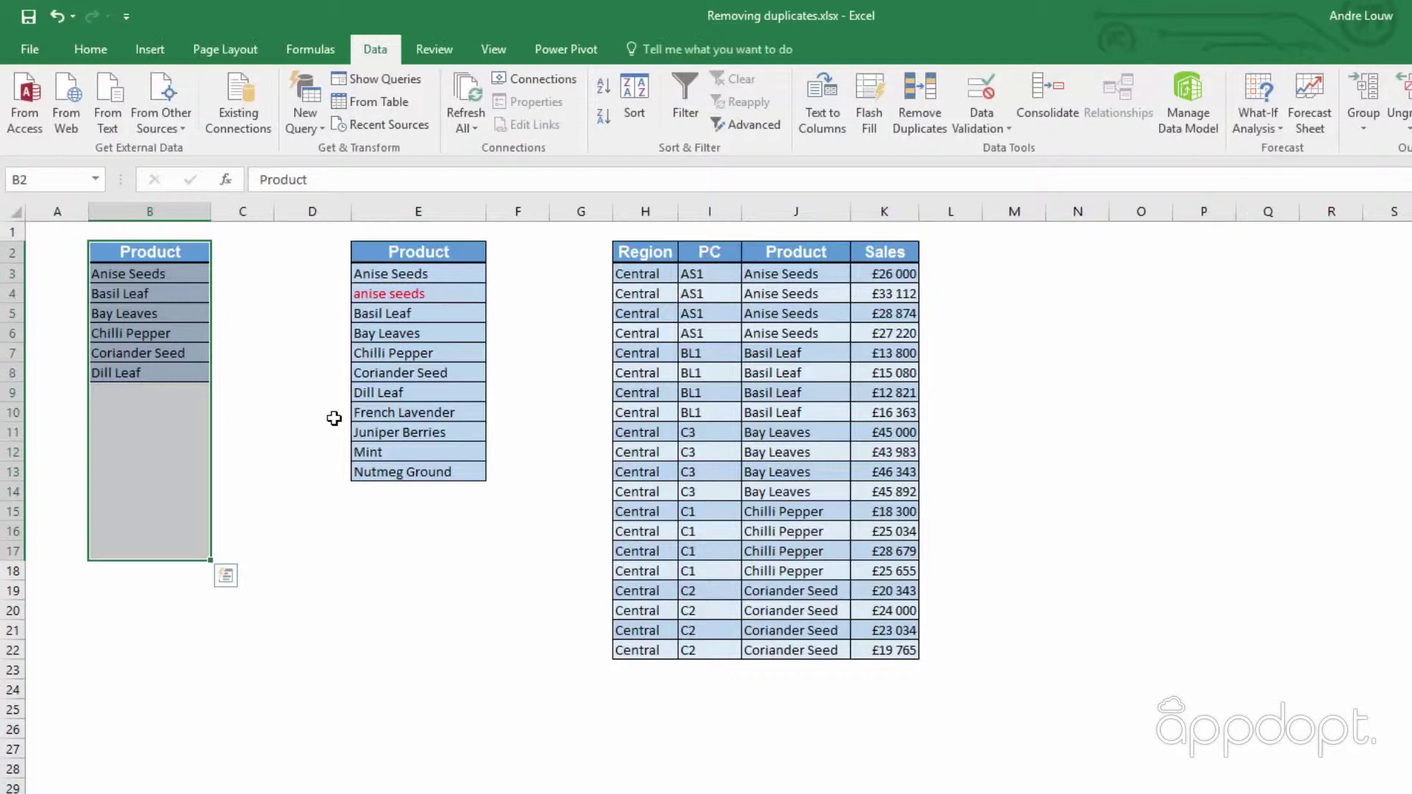
Remove duplicates from the second Product list (E2:E13), leaving ten unique products.
{"action": "left_click_drag", "start_coordinate": [451, 246], "coordinate": [438, 471]}
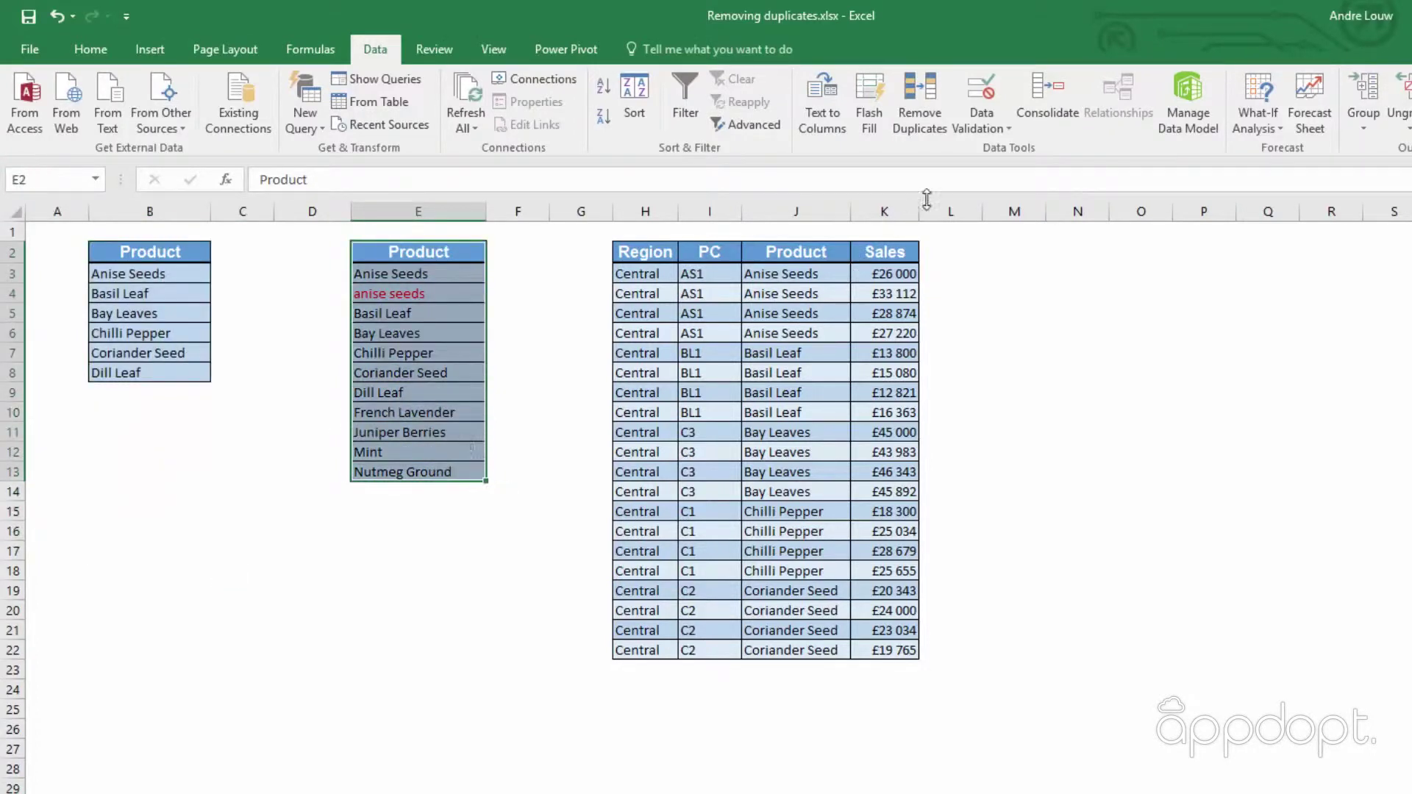
{"action": "left_click", "coordinate": [929, 95]}
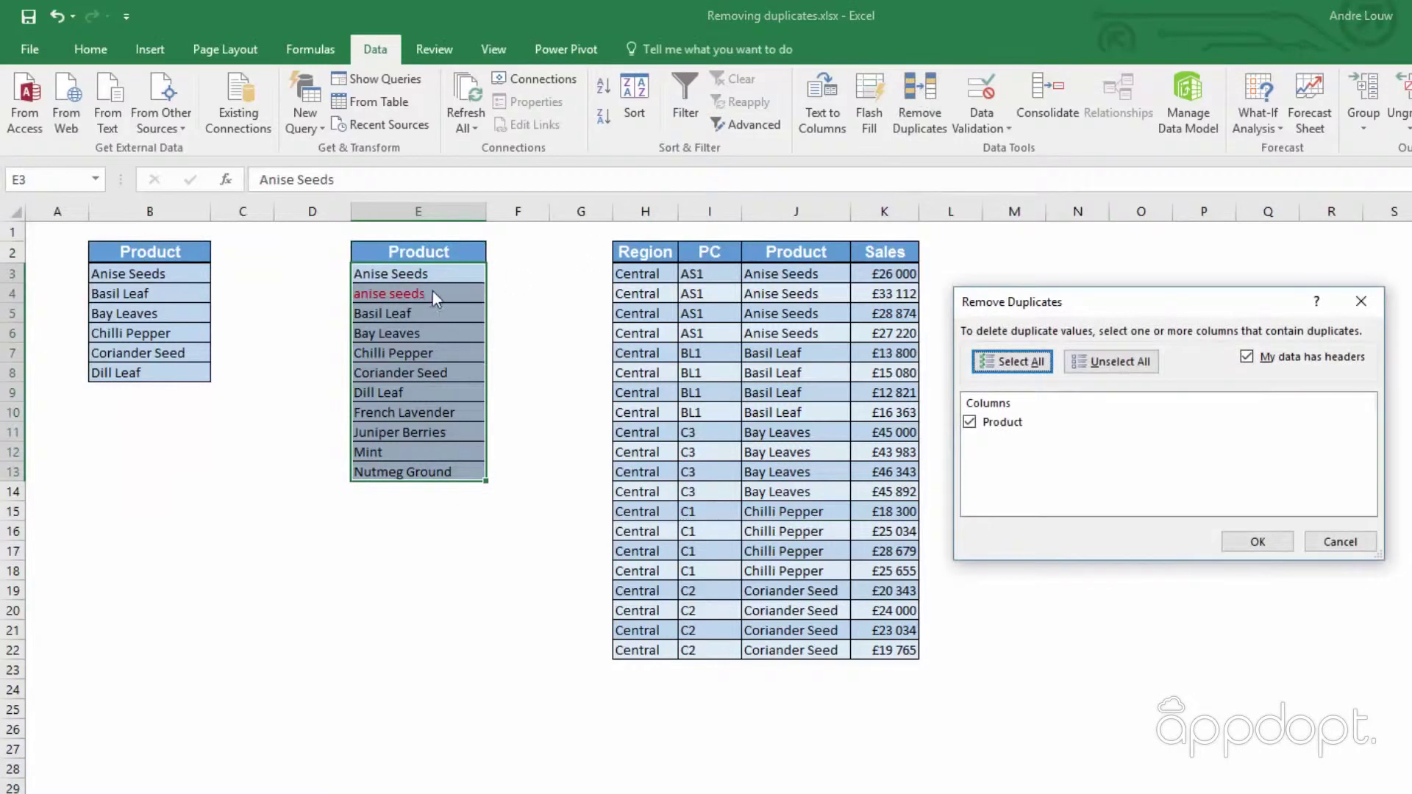
{"action": "left_click", "coordinate": [1257, 541]}
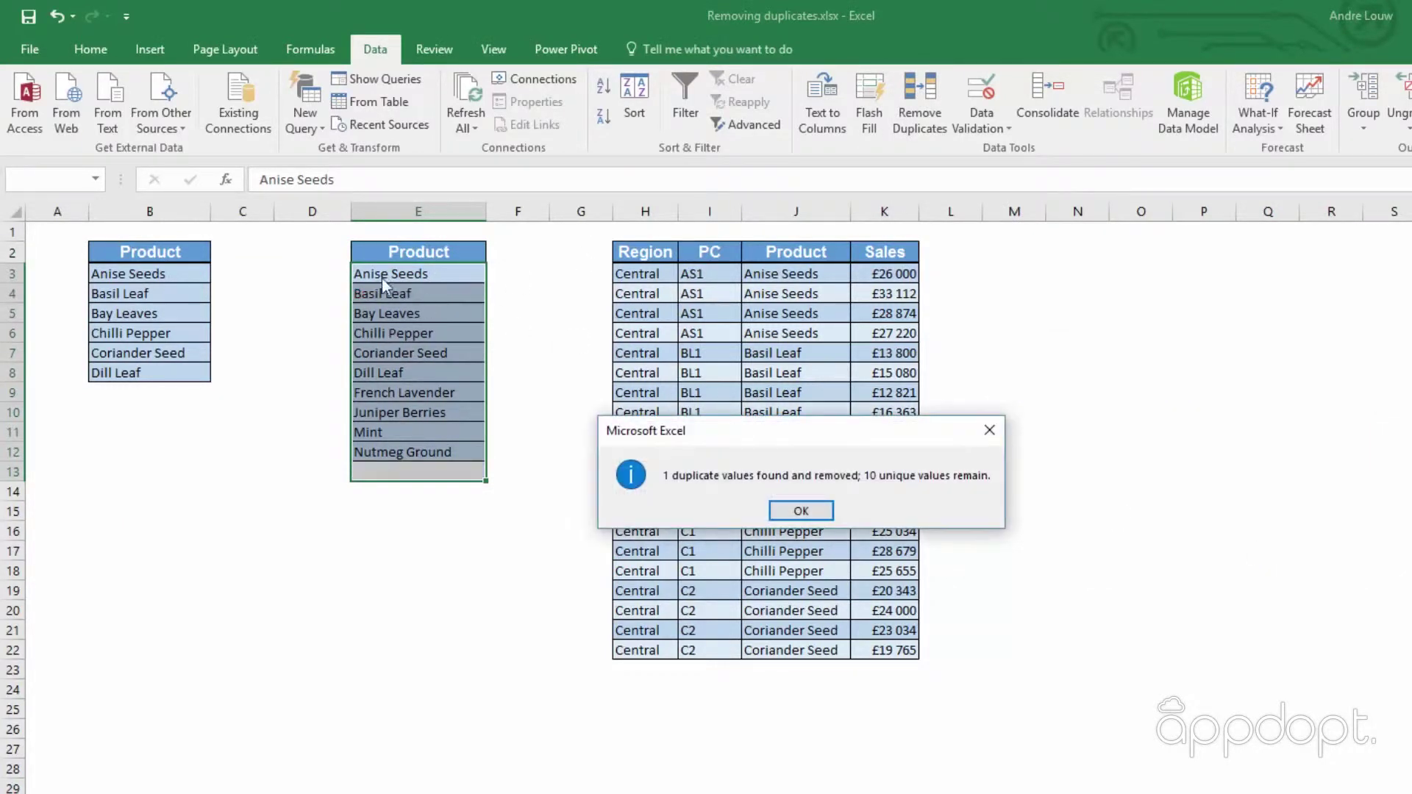
{"action": "left_click", "coordinate": [801, 511]}
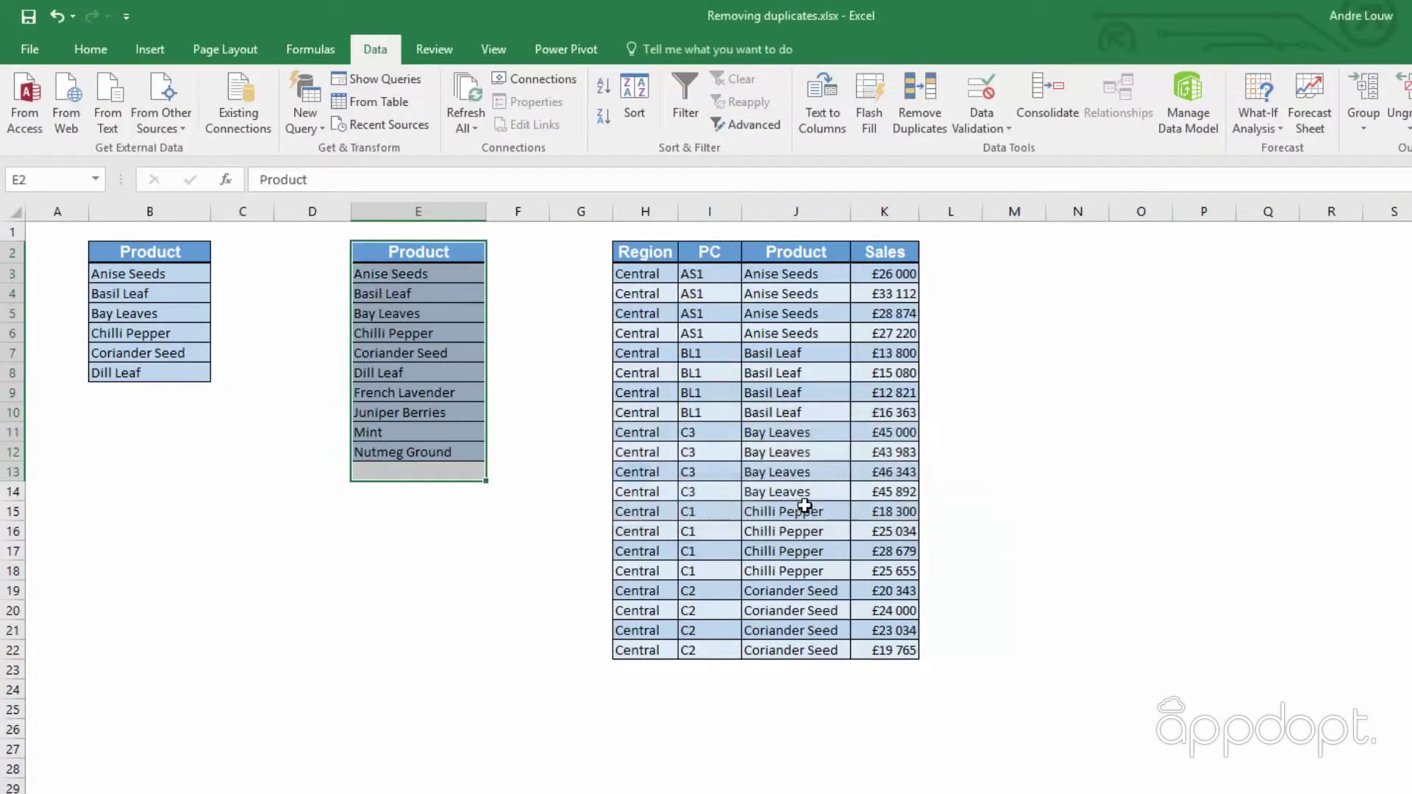
{"action": "left_click", "coordinate": [631, 258]}
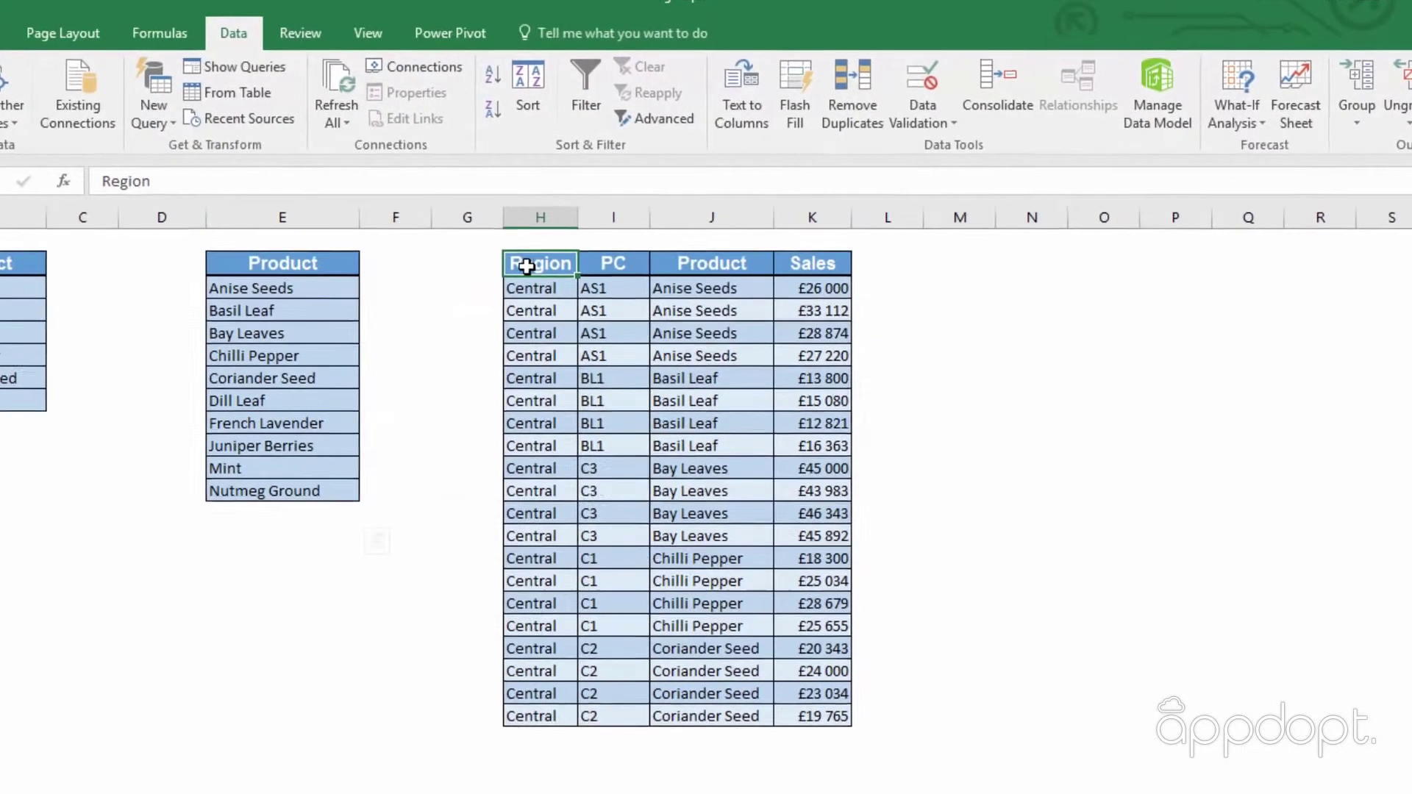
{"action": "left_click_drag", "start_coordinate": [481, 273], "coordinate": [739, 746]}
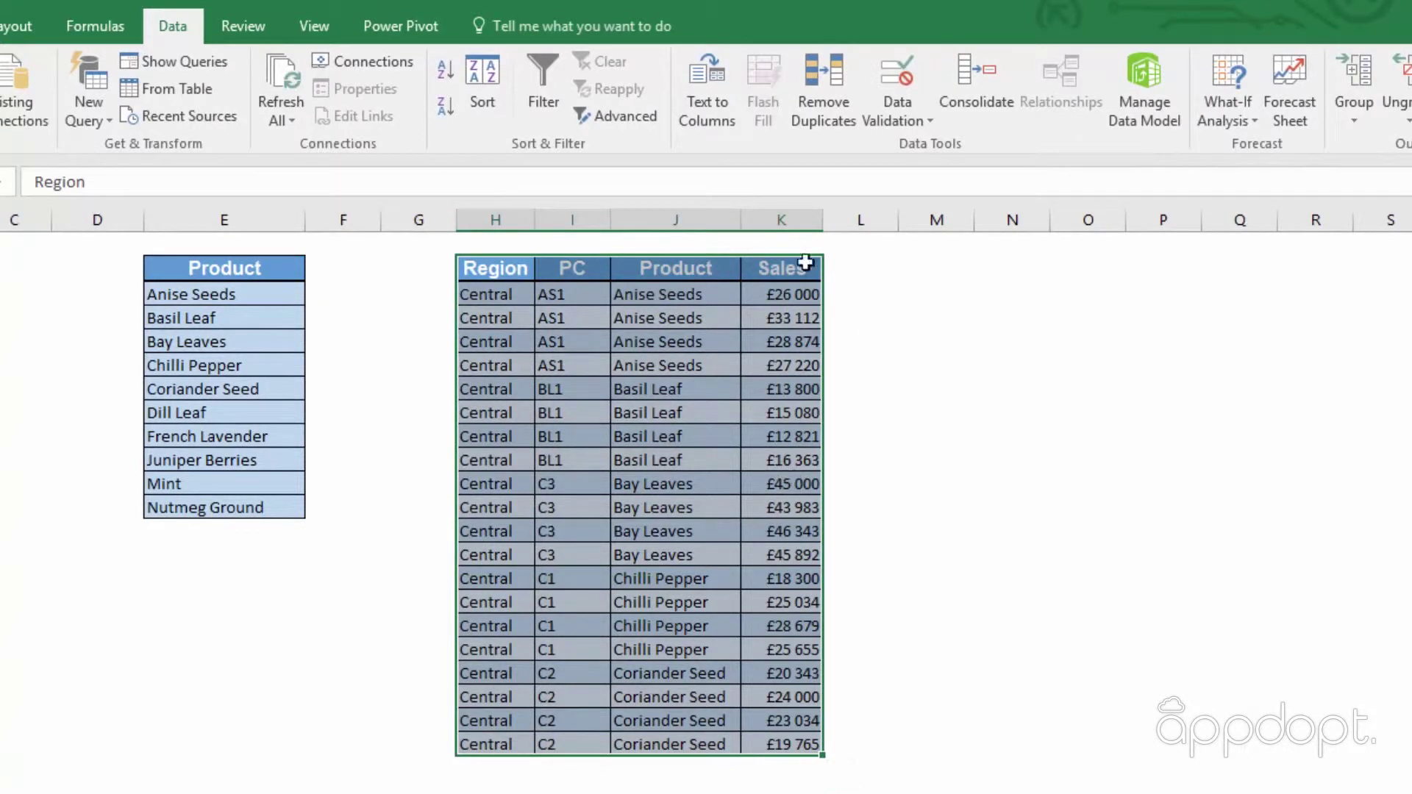
{"action": "left_click", "coordinate": [813, 103]}
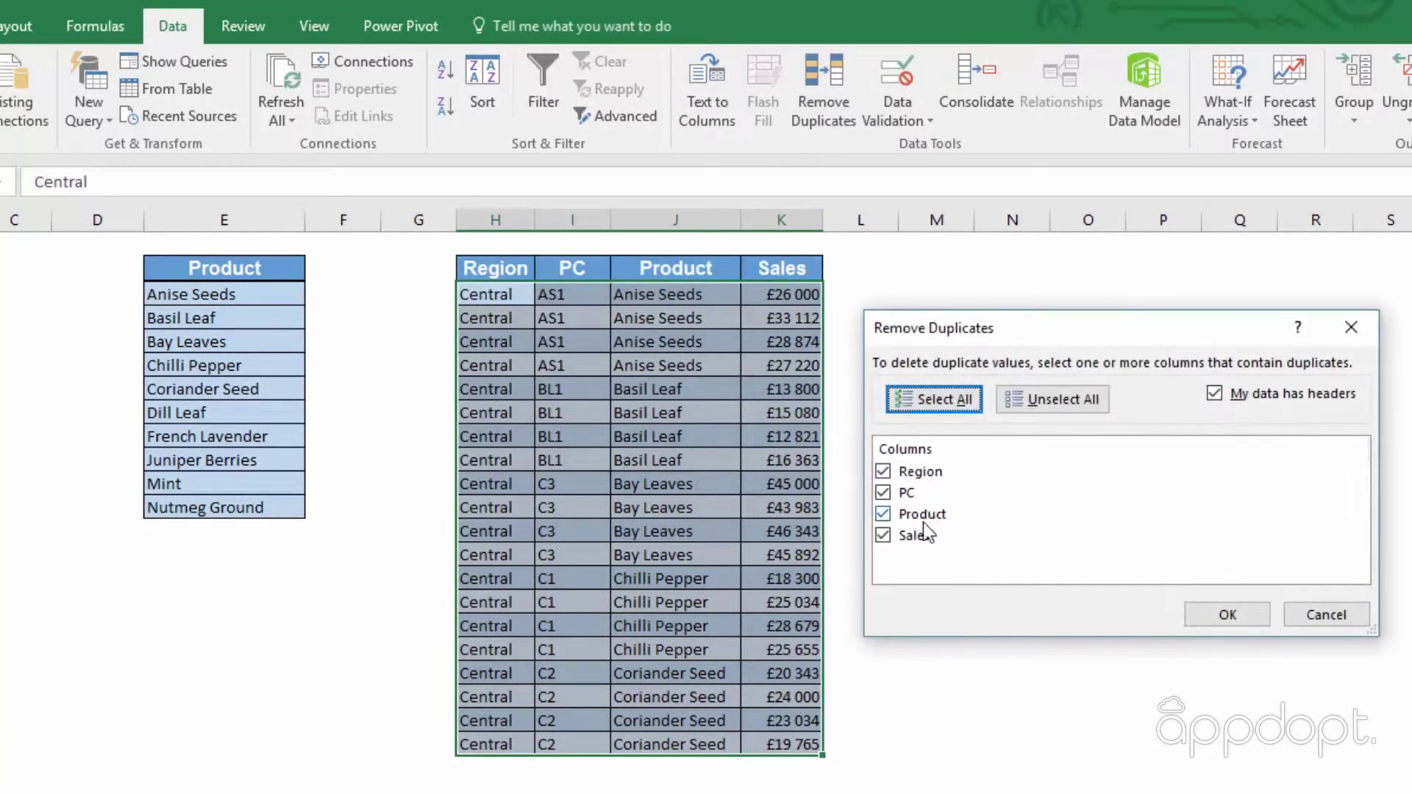
{"action": "left_click", "coordinate": [1227, 617]}
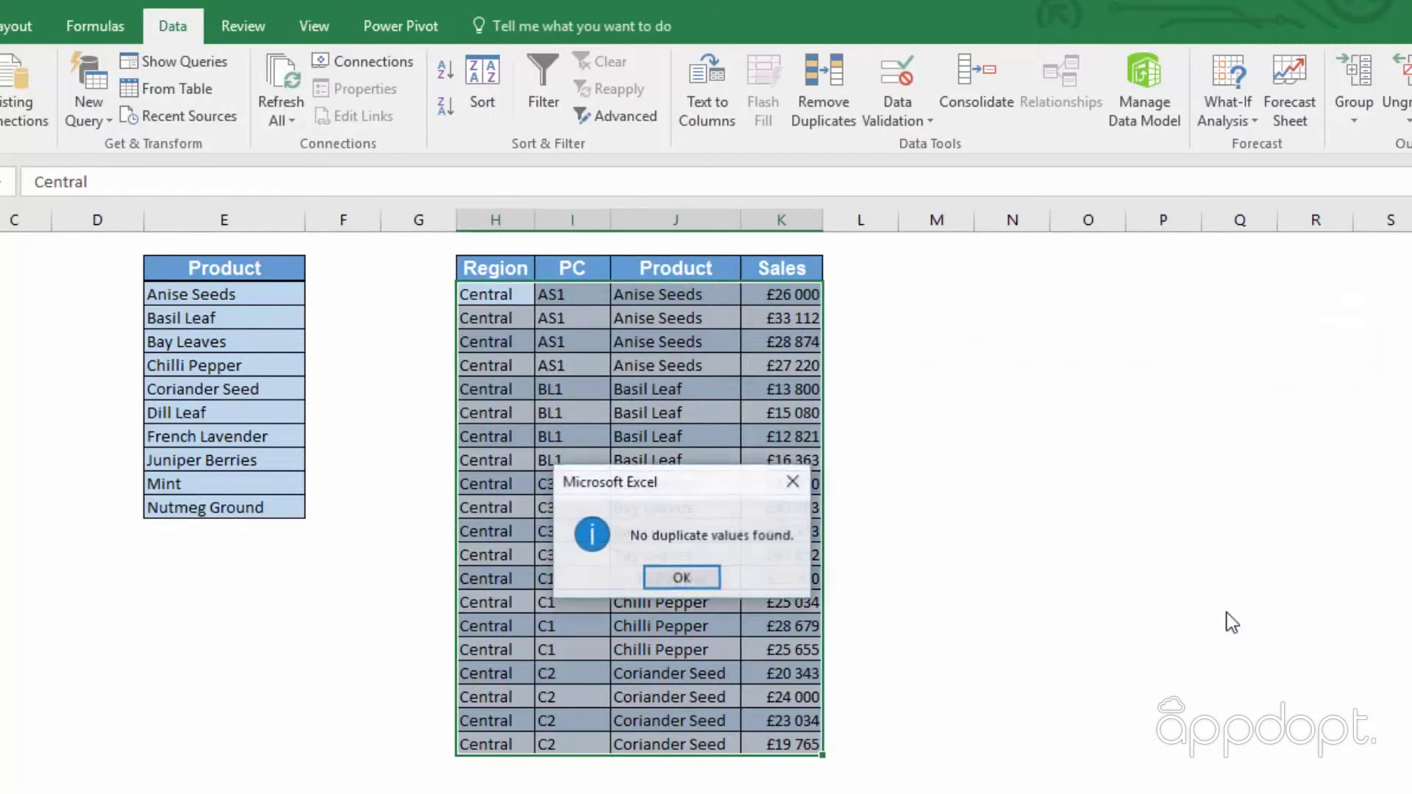
{"action": "left_click", "coordinate": [707, 578]}
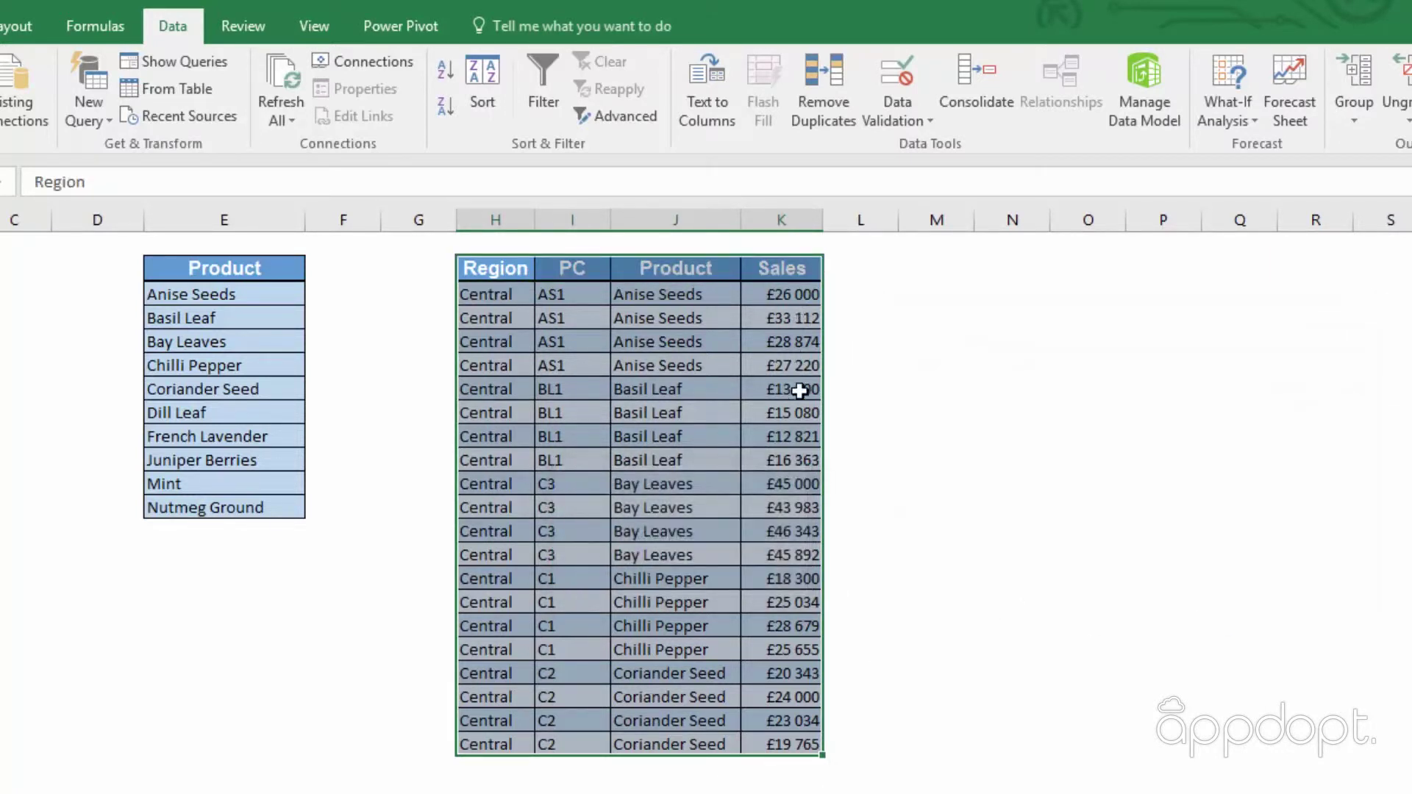
Remove sales-table duplicates matching Region, PC and Product only, ignoring Sales, leaving five rows.
{"action": "left_click", "coordinate": [826, 85]}
{"action": "left_click", "coordinate": [884, 536]}
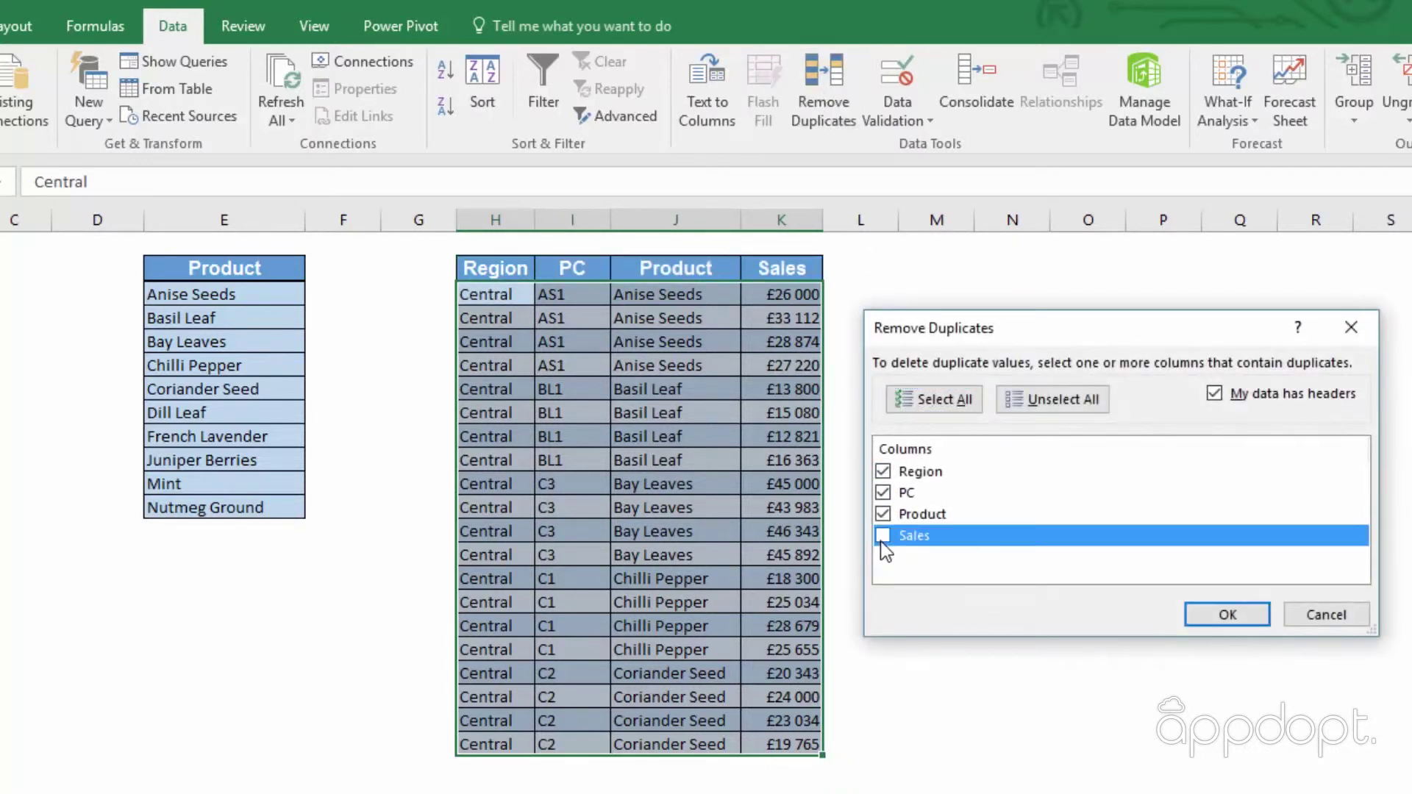
{"action": "left_click", "coordinate": [1224, 618]}
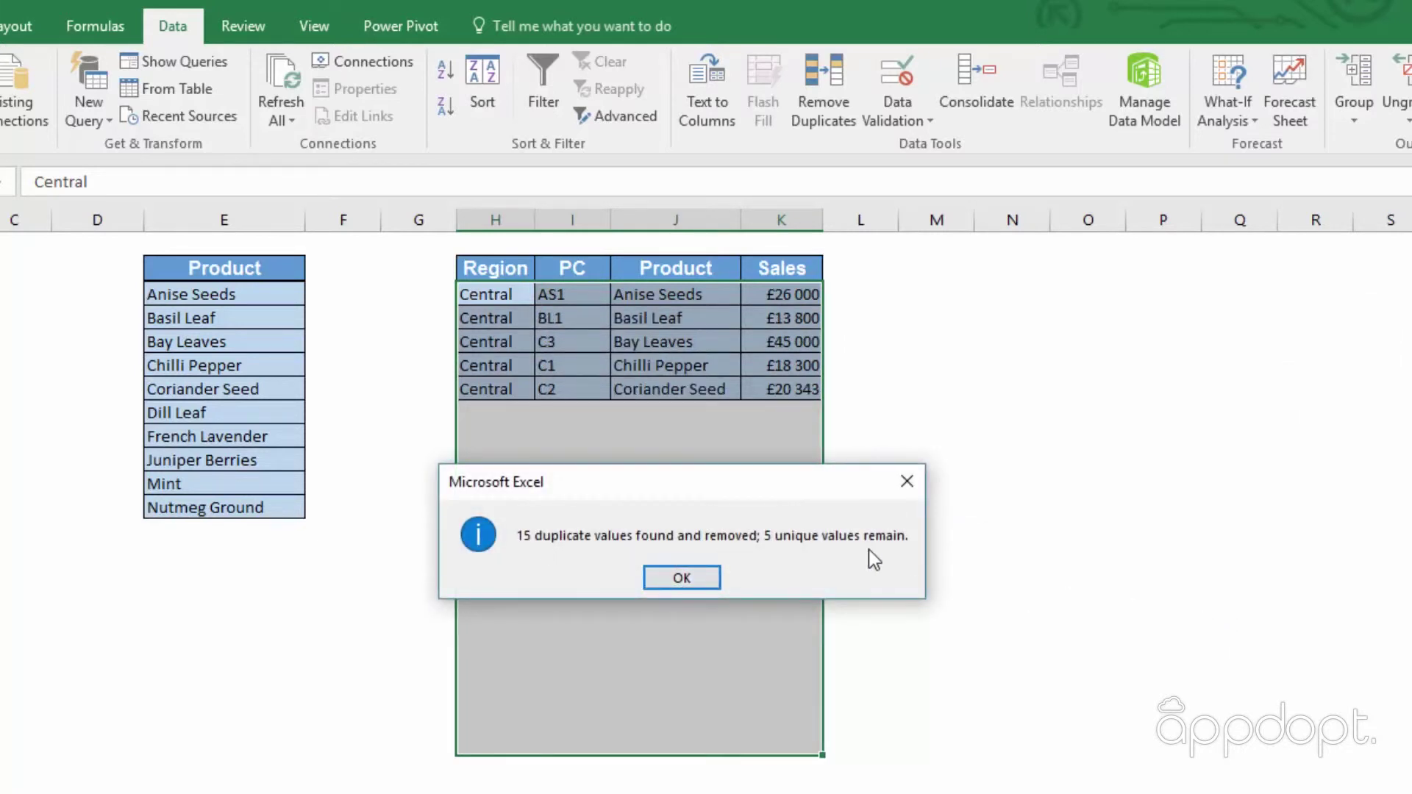
{"action": "left_click", "coordinate": [675, 586]}
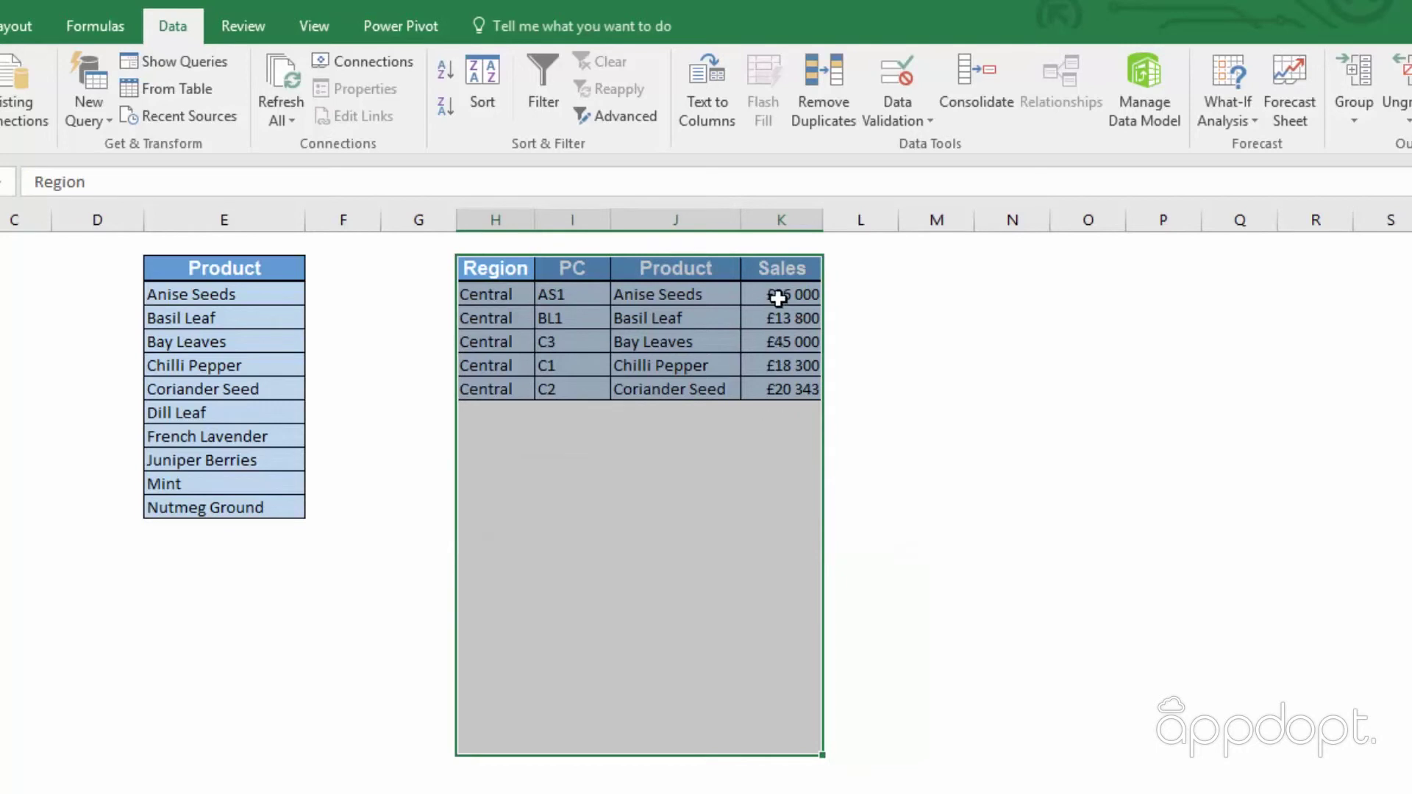
{"action": "left_click", "coordinate": [705, 588]}
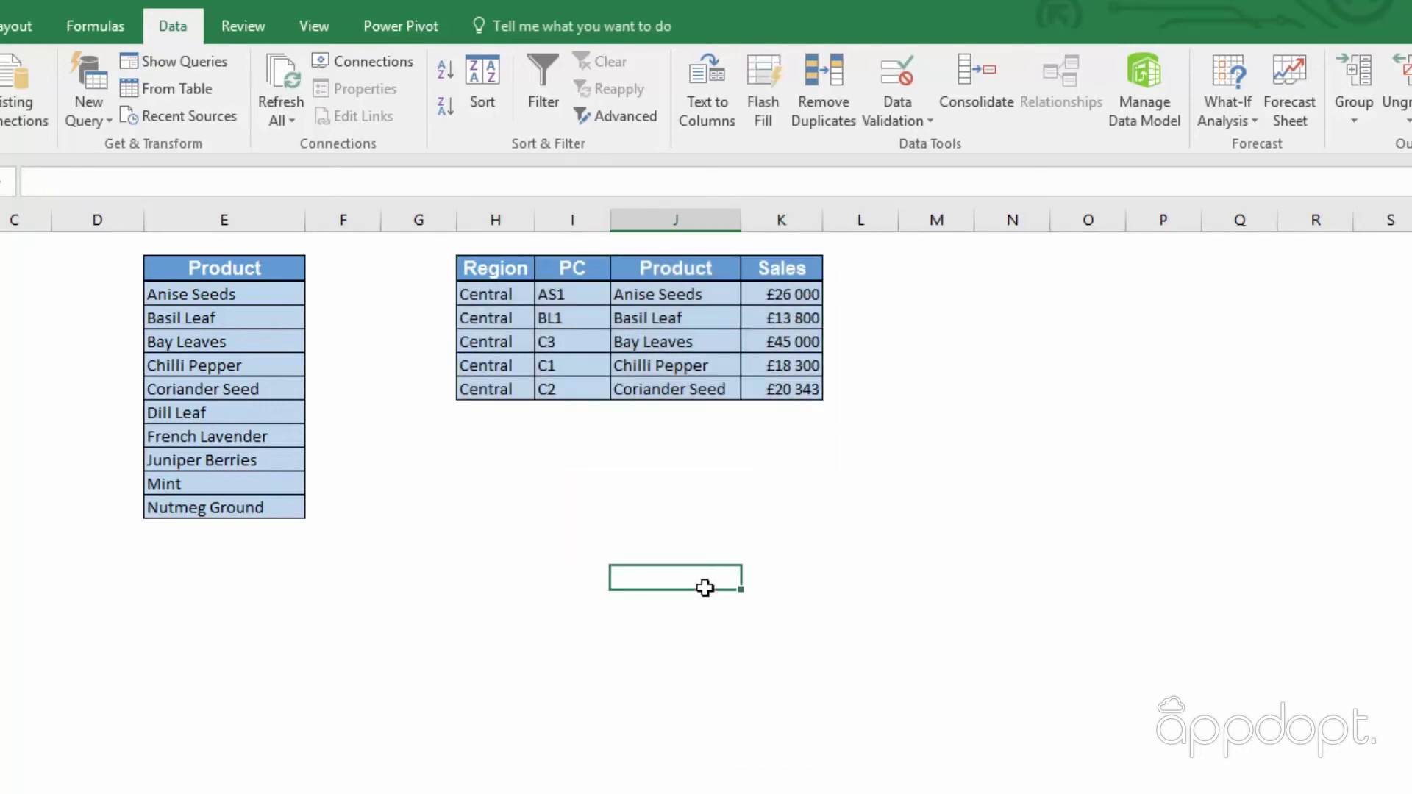